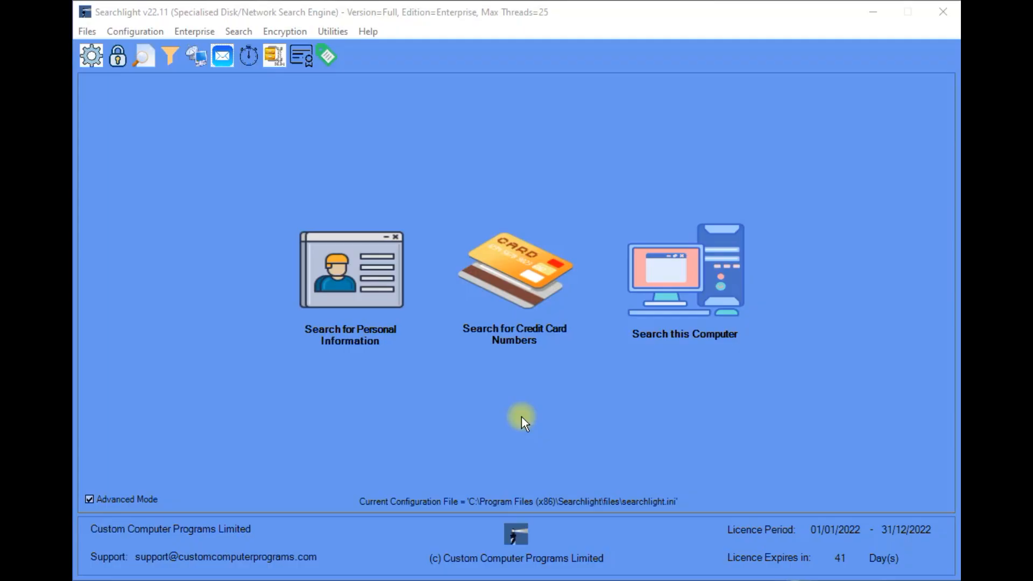
Add a saved multi search named Personal Data, using C:\Program Files (x86)\Searchlight\test_data\personal_data as the folder for all searches.
left_click(86, 33)
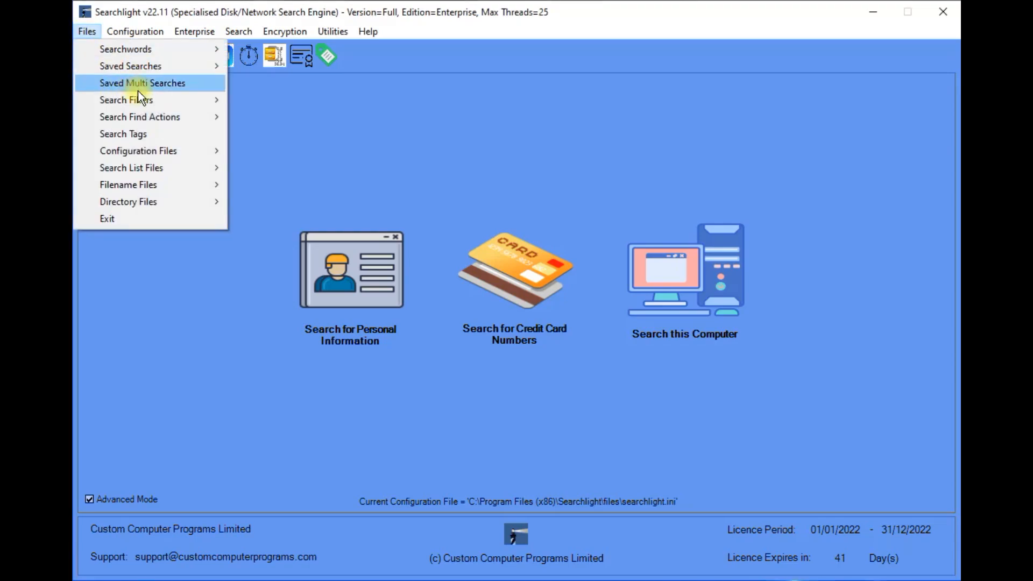
left_click(157, 85)
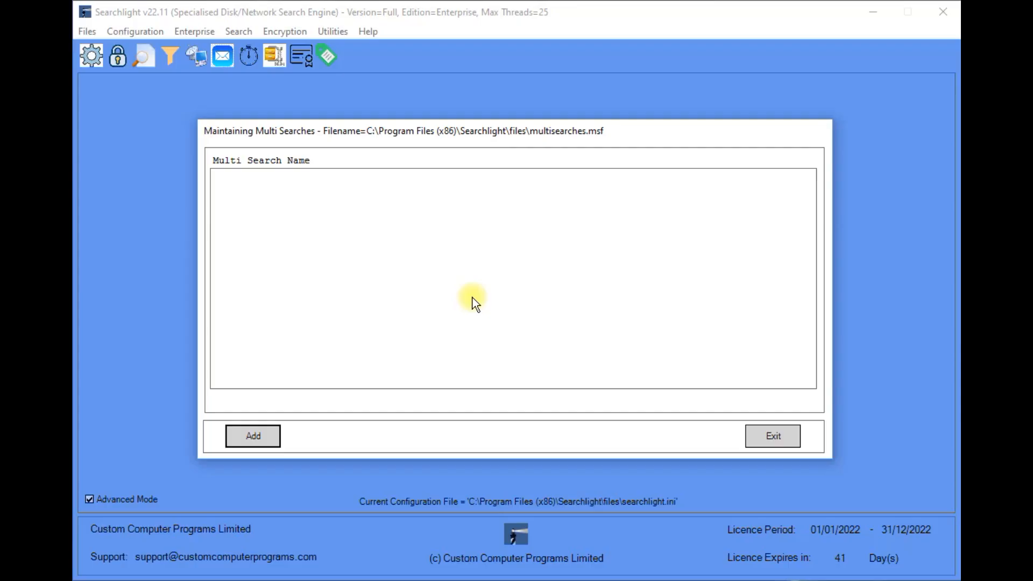
left_click(254, 433)
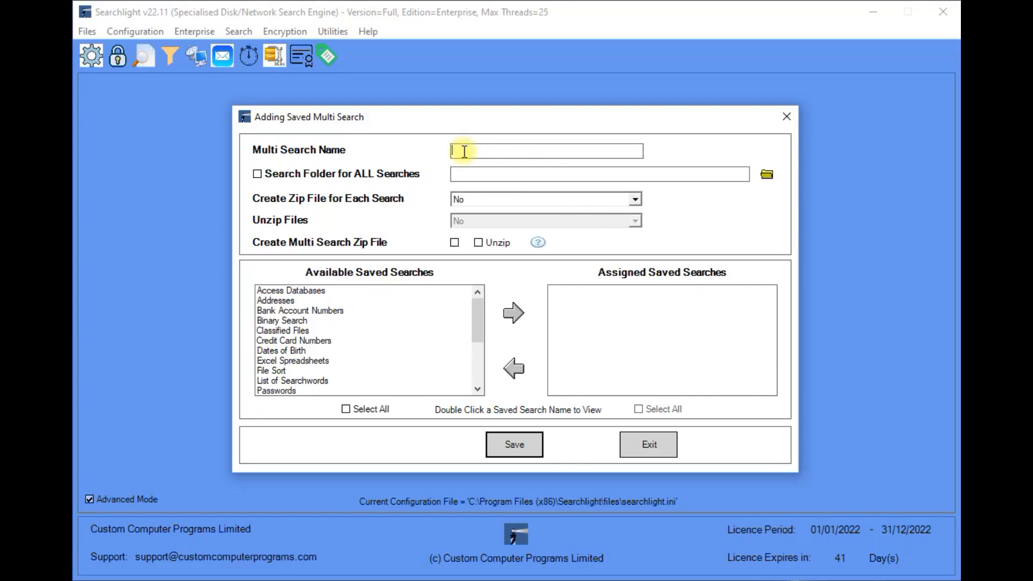
type("Personal Data")
left_click(452, 174)
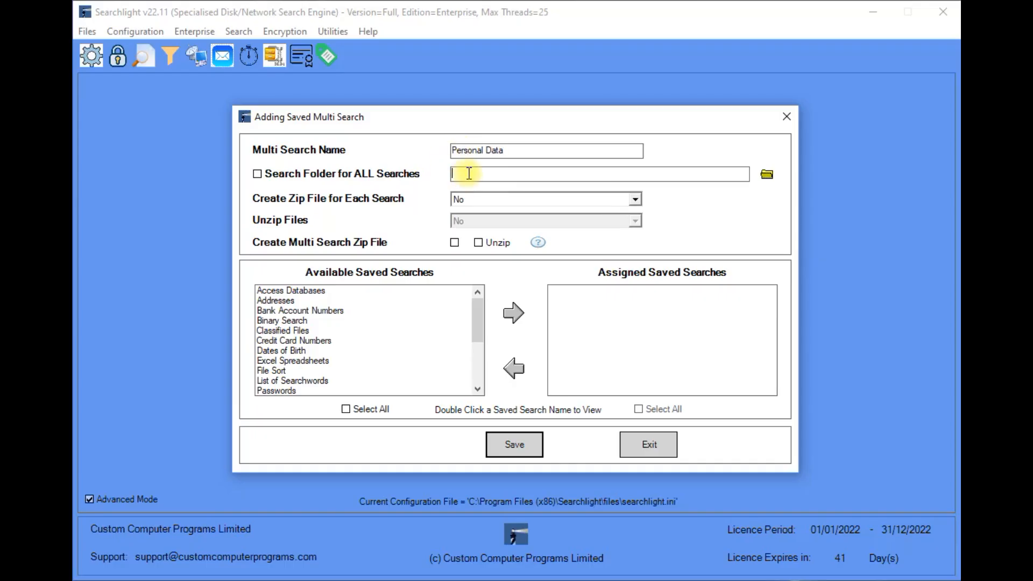
type("C:\\Program Files (x86)\\Searchlight\\test_data\\personal_data")
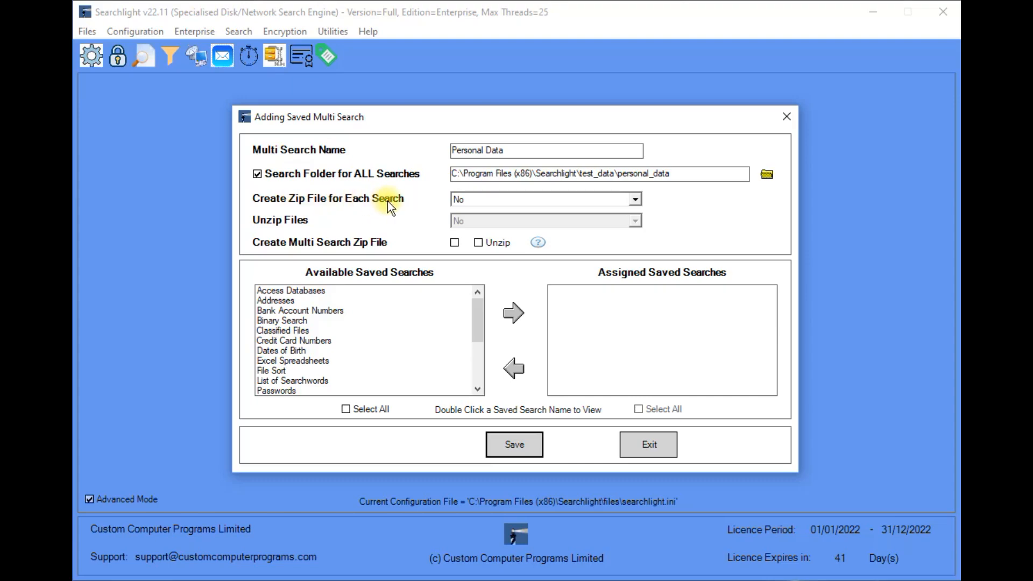
Keep zip file creation for each search at No and enable one zip file for the whole multi search.
left_click(636, 201)
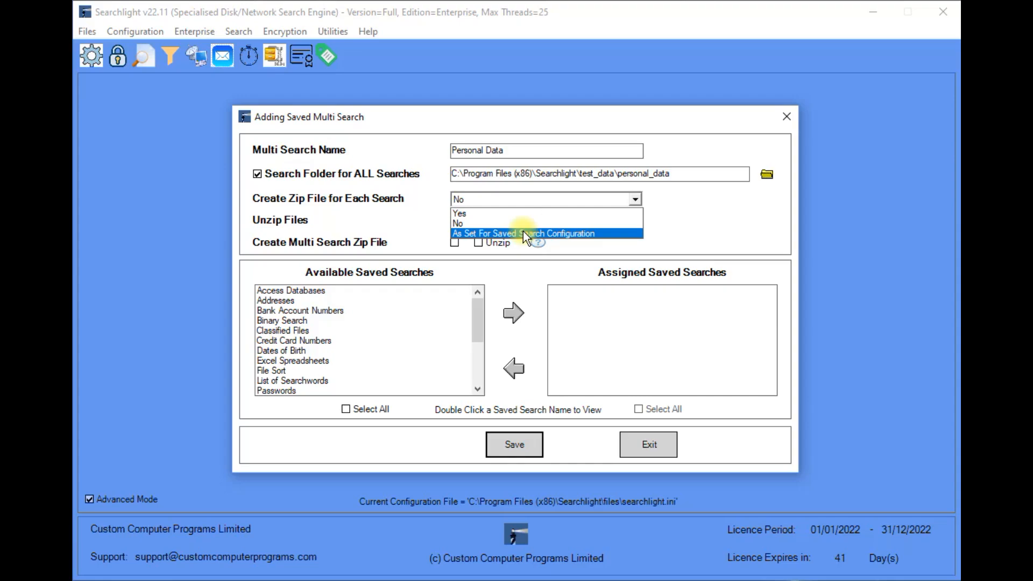
left_click(676, 202)
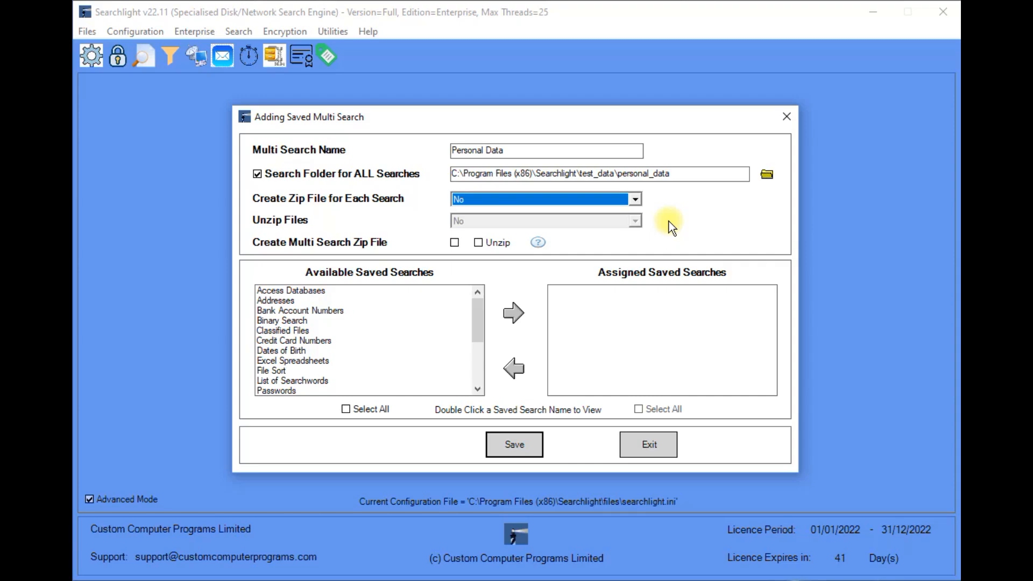
left_click(454, 243)
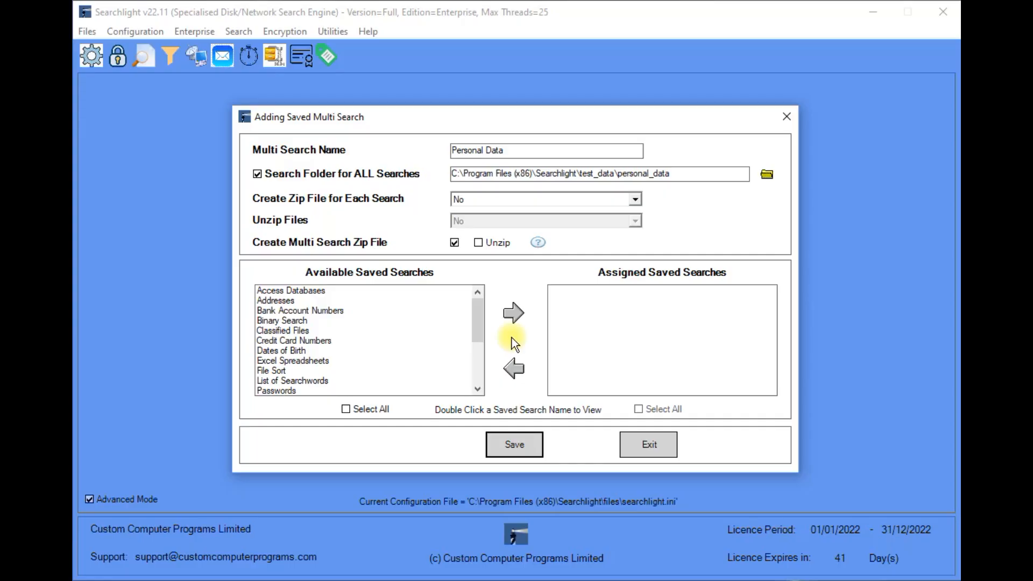
Assign the saved searches Addresses, Bank Account Numbers, Credit Card Numbers and Dates of Birth to the multi search.
left_click(273, 300)
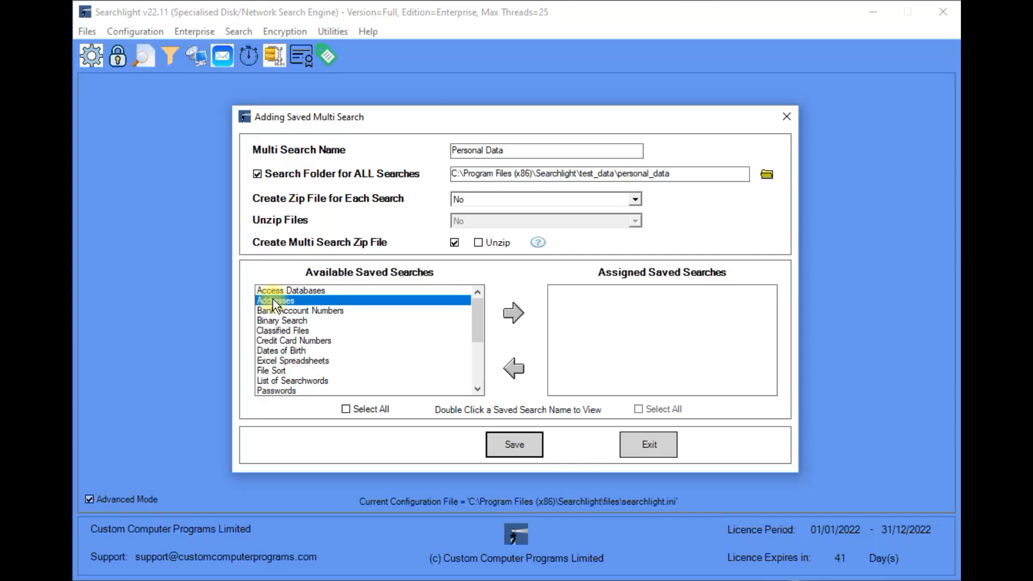
left_click(515, 317)
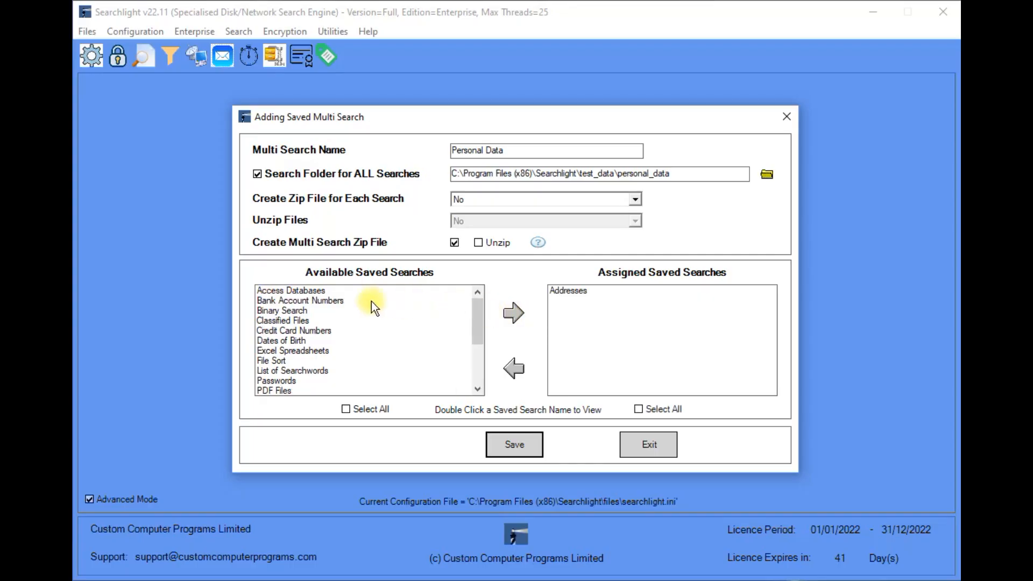
left_click(293, 300)
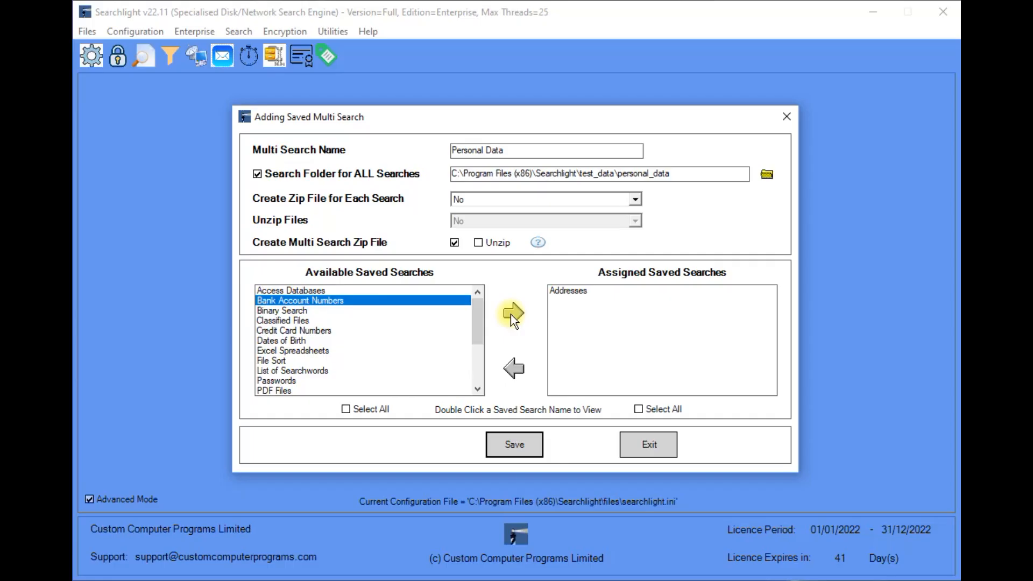
left_click(511, 314)
left_click(307, 321)
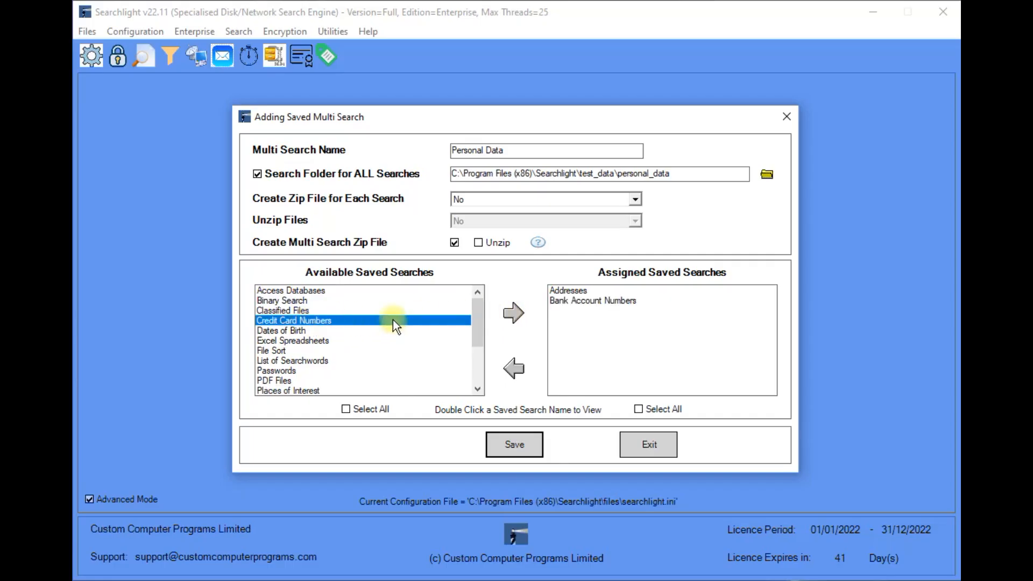
left_click(512, 314)
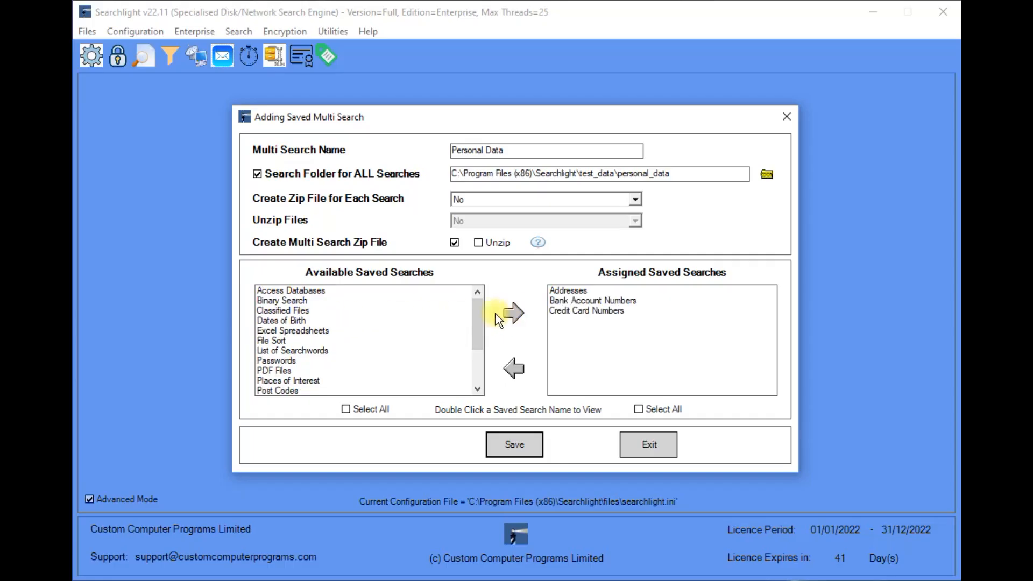
left_click(290, 321)
left_click(512, 313)
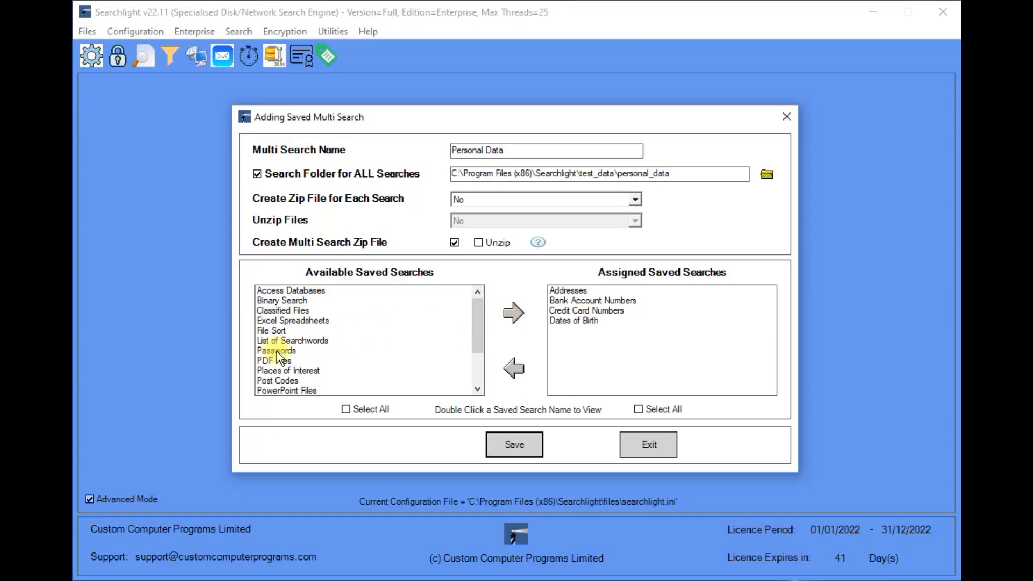
Assign the saved searches Passwords, Post Codes and Telephone Numbers to the multi search as well.
left_click(276, 351)
left_click(514, 314)
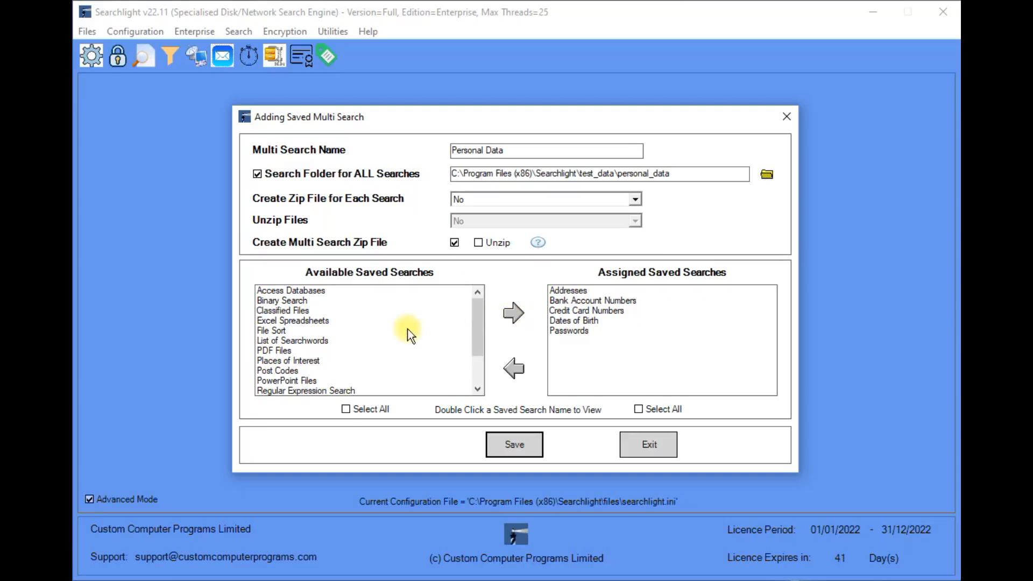
left_click(286, 372)
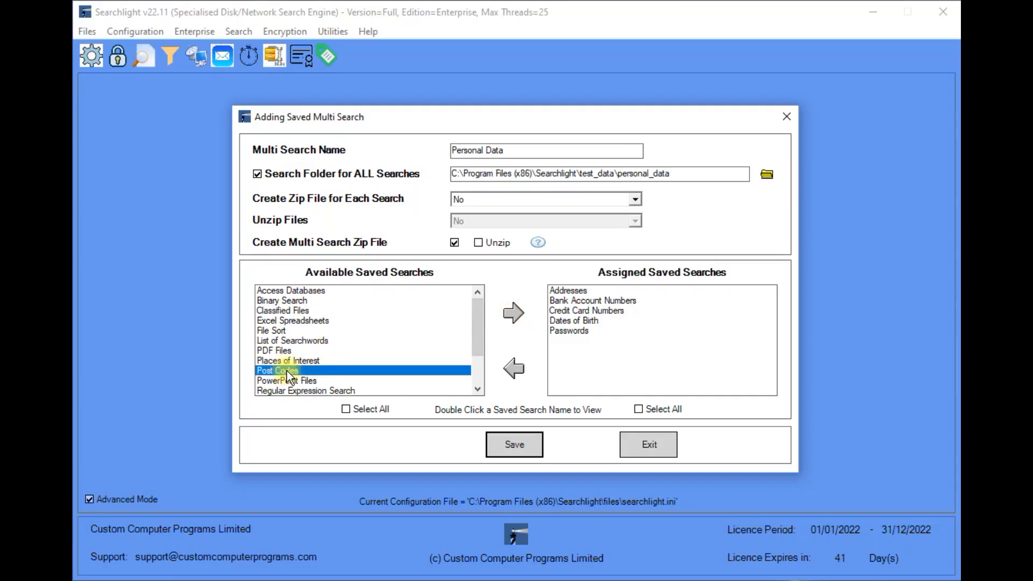
left_click(512, 316)
left_click_drag(478, 337, 475, 367)
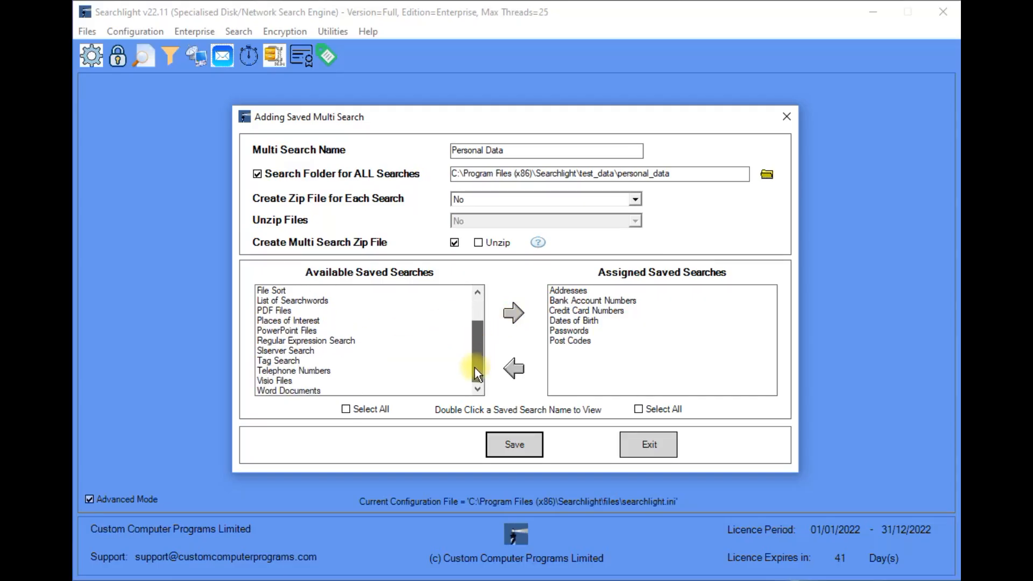
left_click(288, 369)
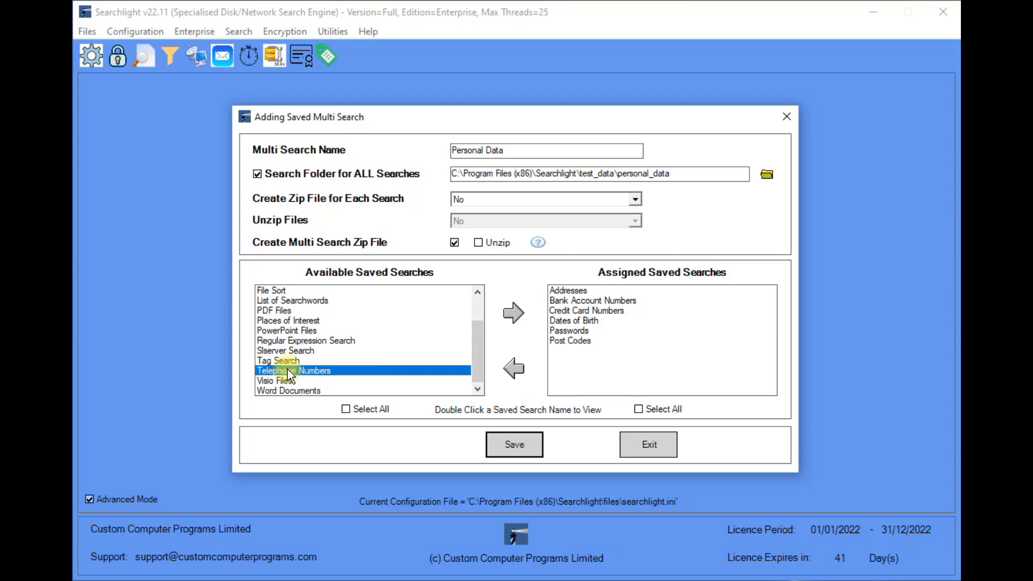
left_click(515, 315)
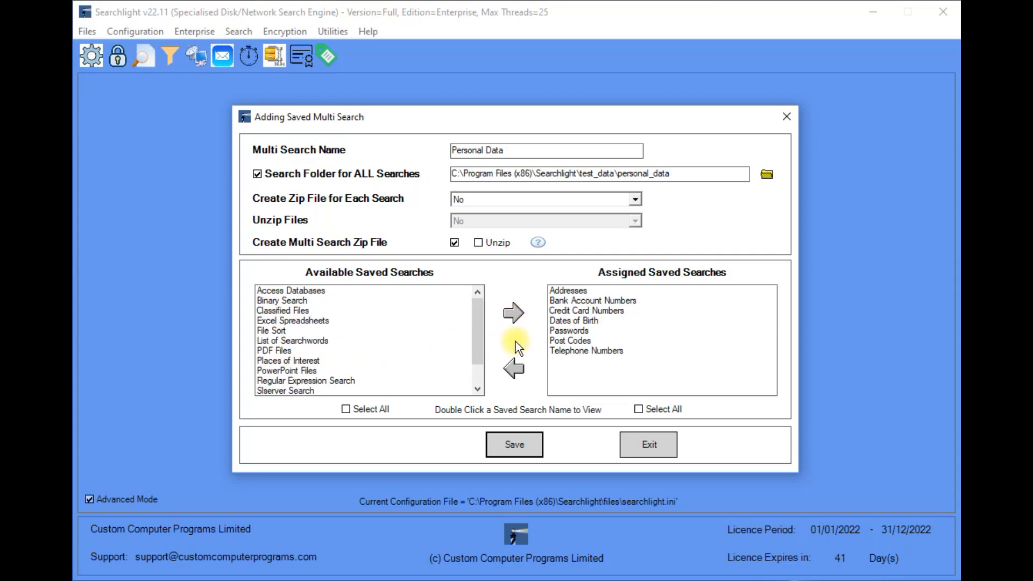
Save the new multi search and close the multi search maintenance list, keeping the changes.
left_click(515, 444)
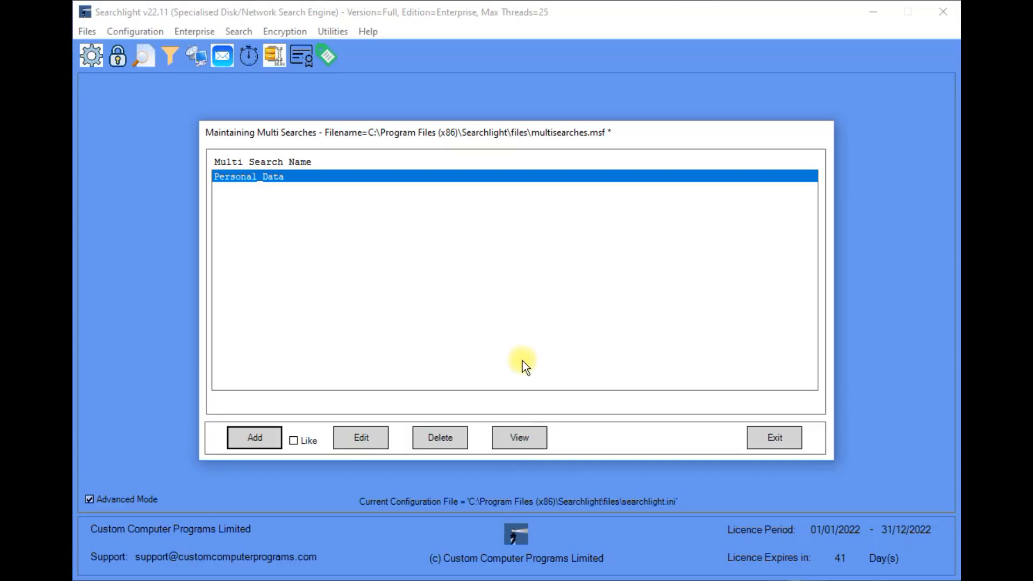
left_click(770, 437)
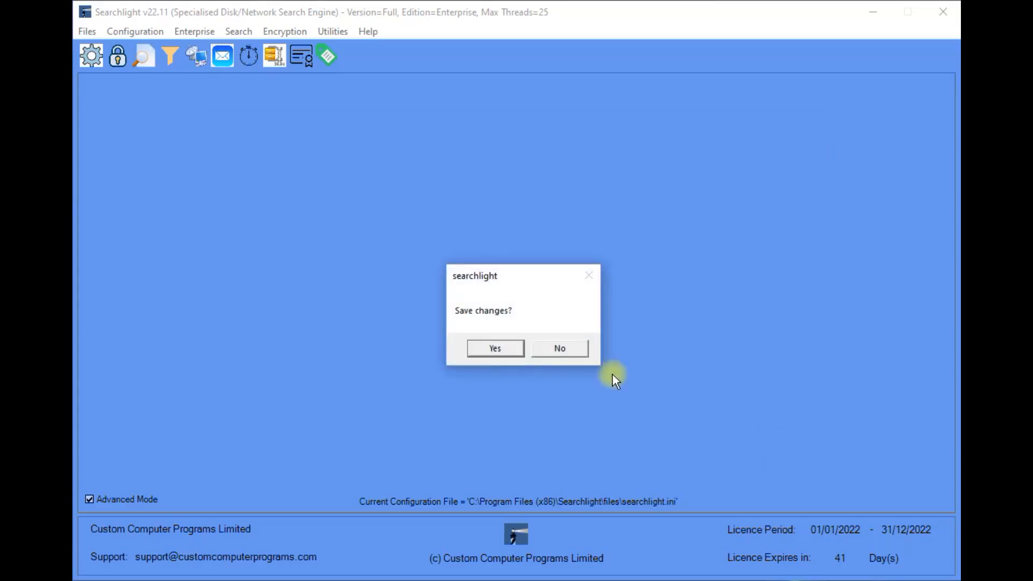
left_click(491, 350)
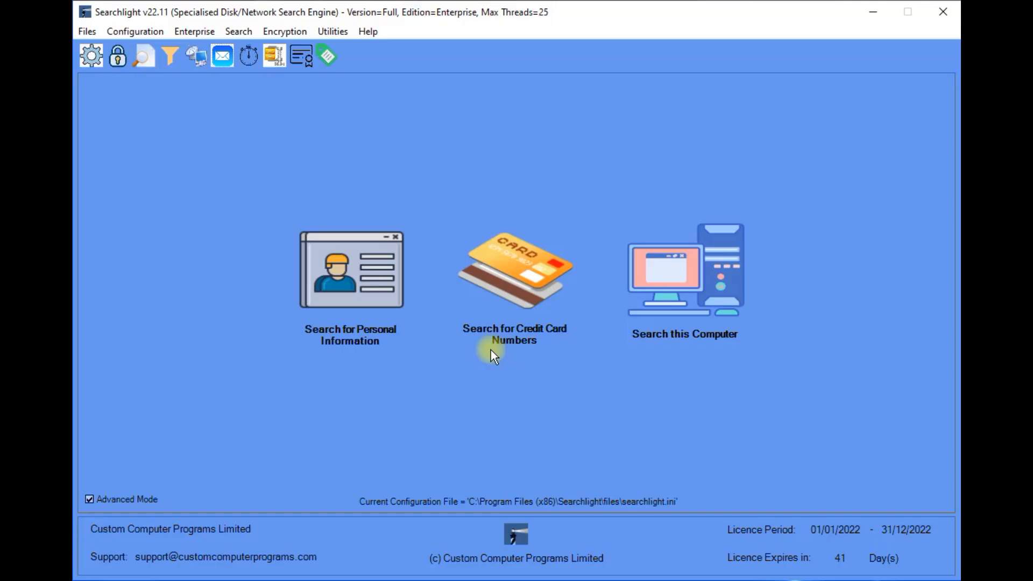
Run a multi search using the saved Personal_Data definition with its stored settings.
left_click(240, 33)
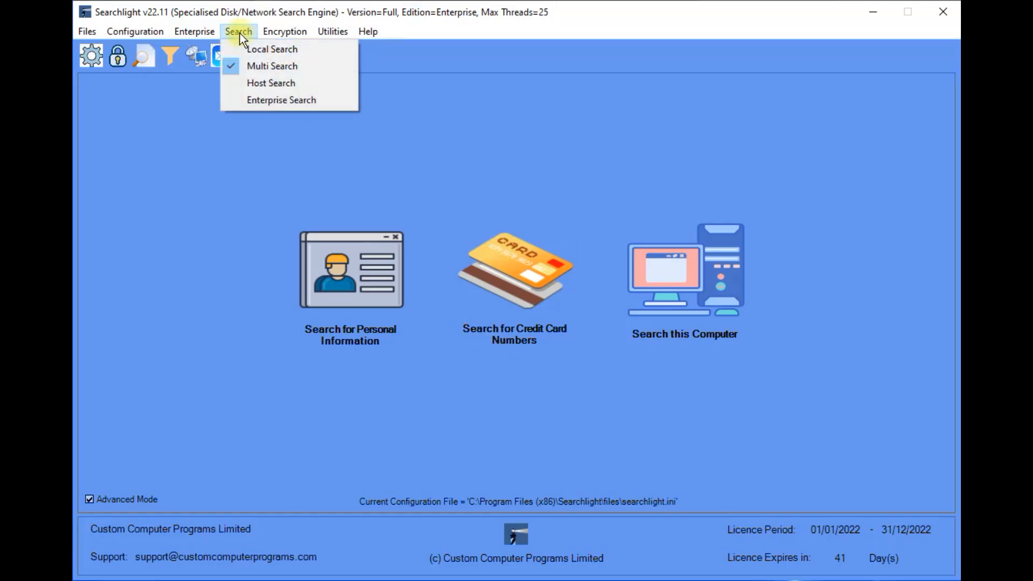
left_click(262, 65)
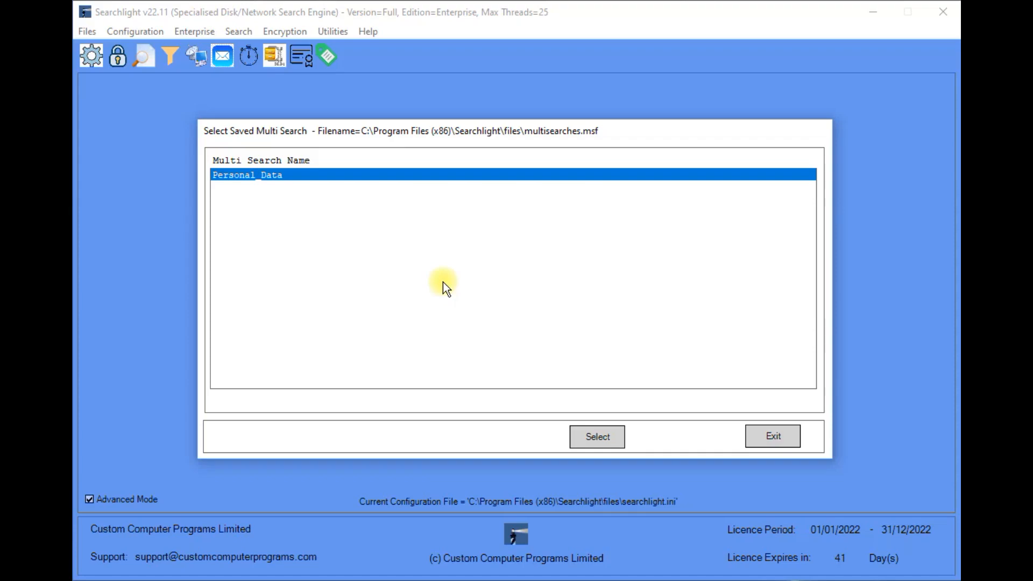
left_click(598, 437)
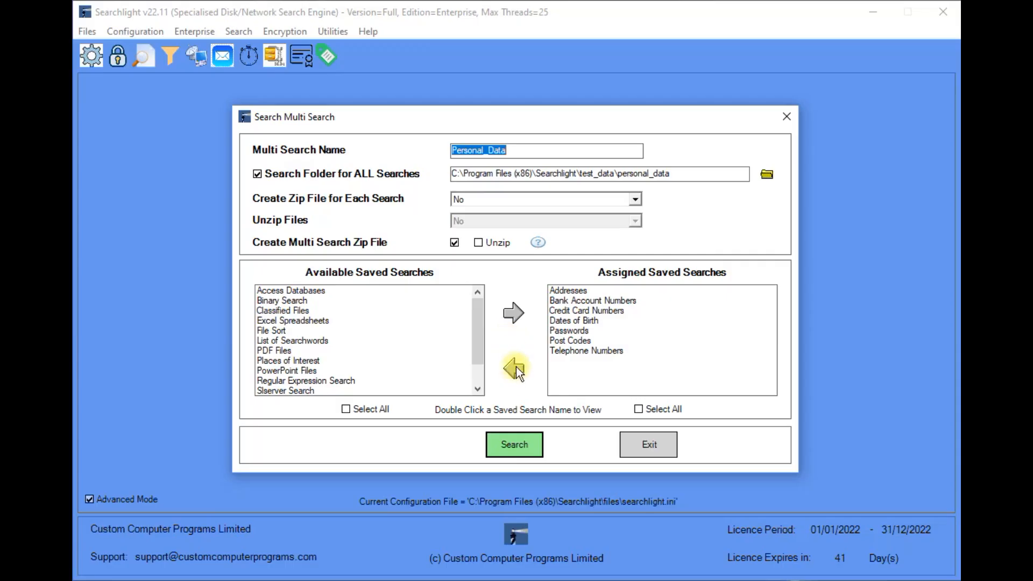
left_click(514, 444)
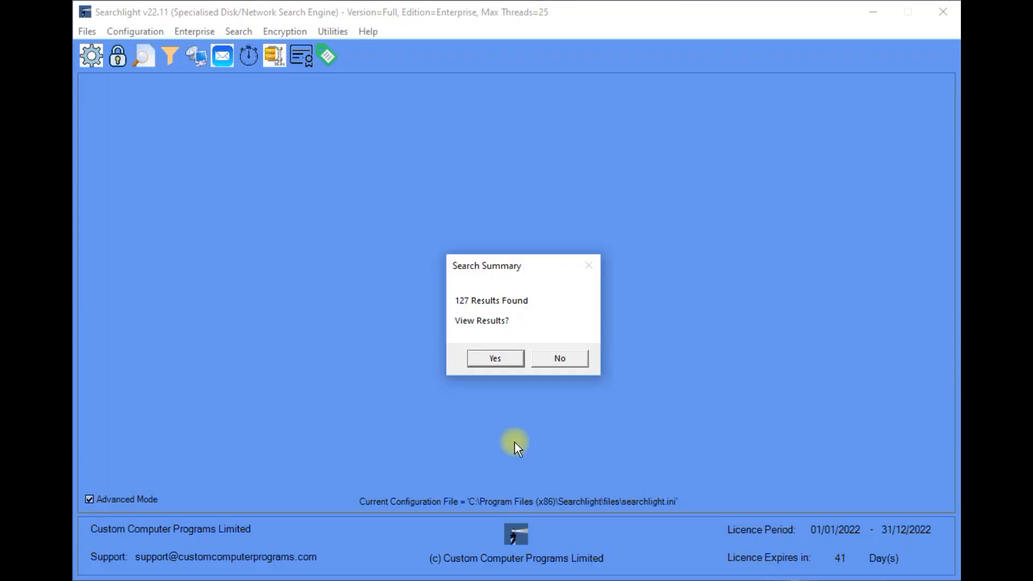
View the search results and inspect the source file and searchword of the third and second extracts.
left_click(495, 358)
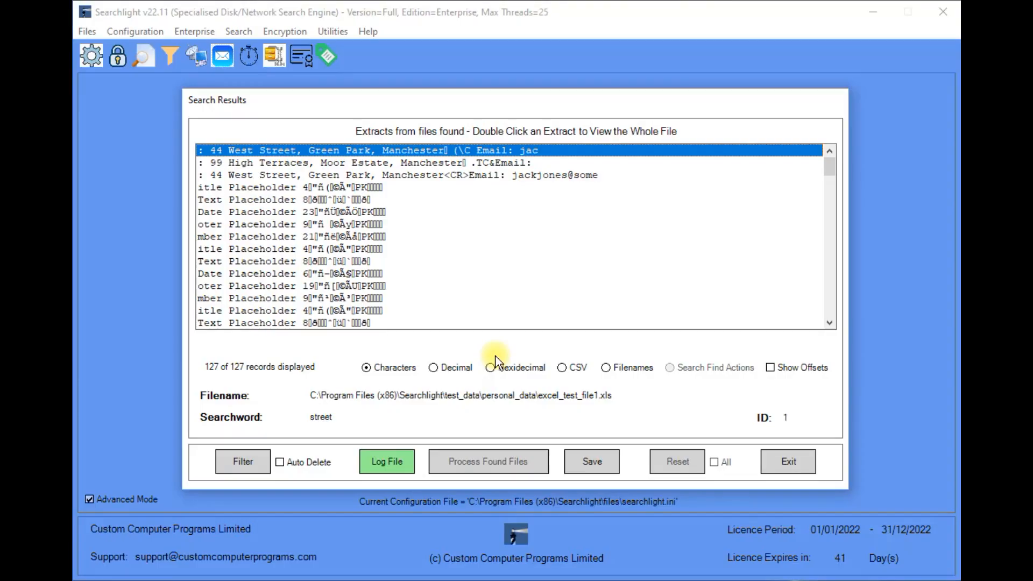
left_click(472, 175)
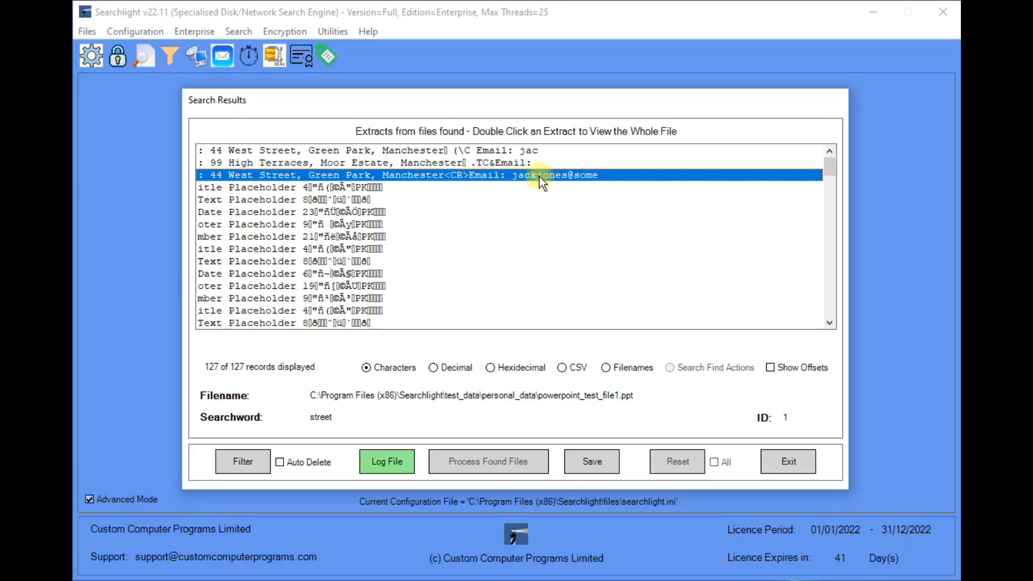
left_click(455, 163)
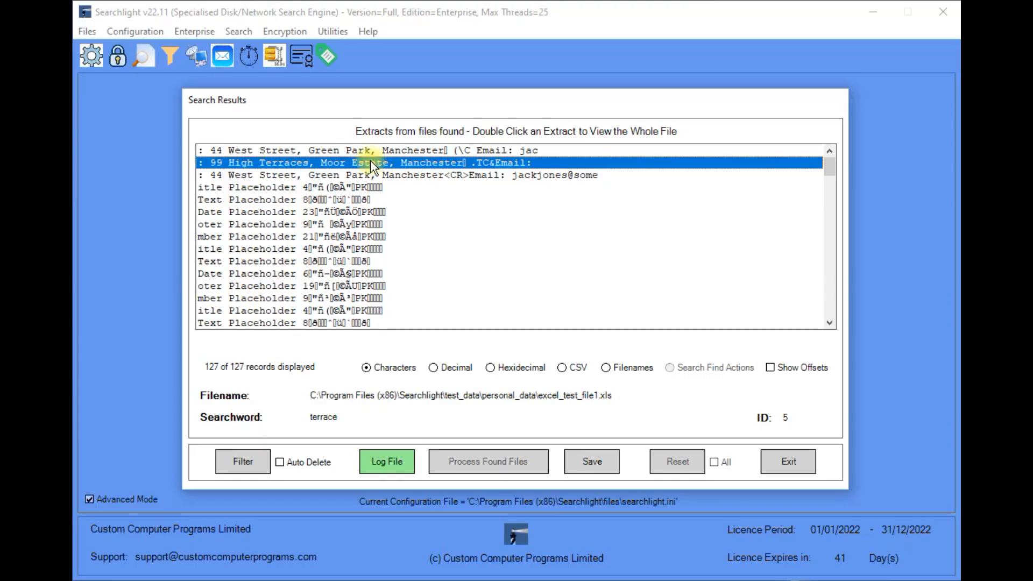
Examine the results log for the zip file details, each search's parameters and finds, and the summary, and close the results and multi search selection.
left_click(387, 461)
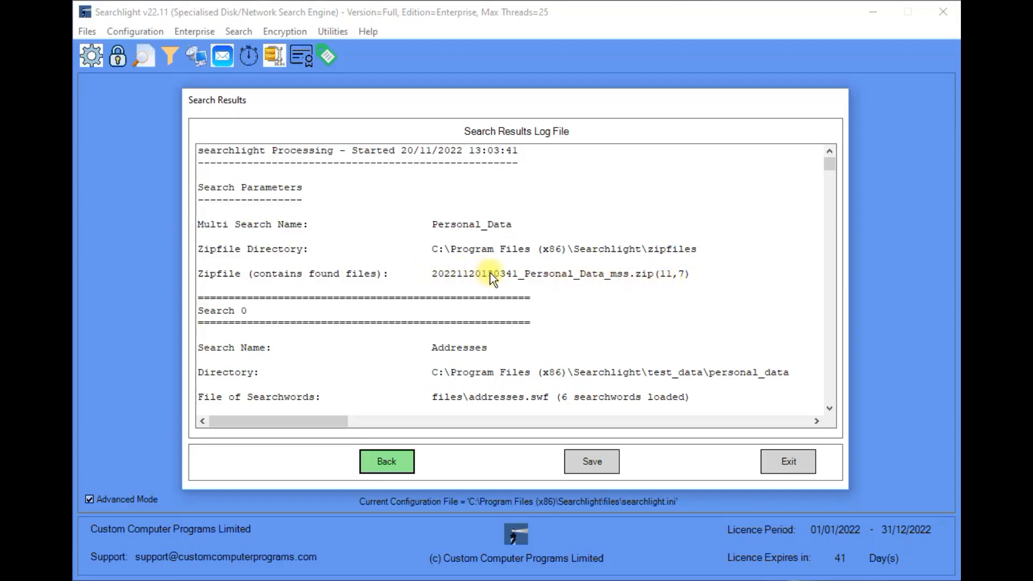
scroll(491, 279, "down", 5)
scroll(490, 273, "down", 7)
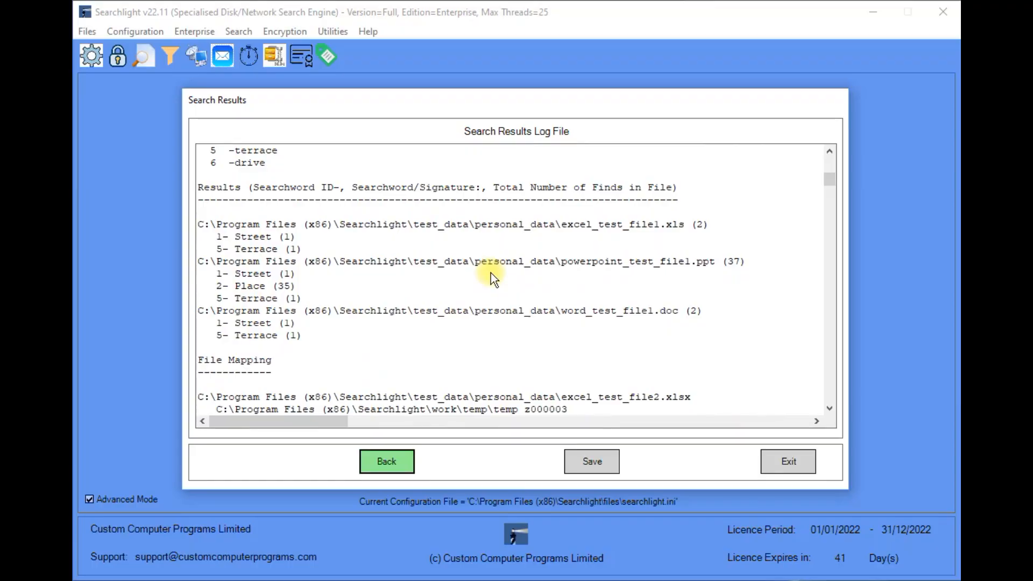
scroll(491, 277, "down", 7)
scroll(491, 272, "down", 7)
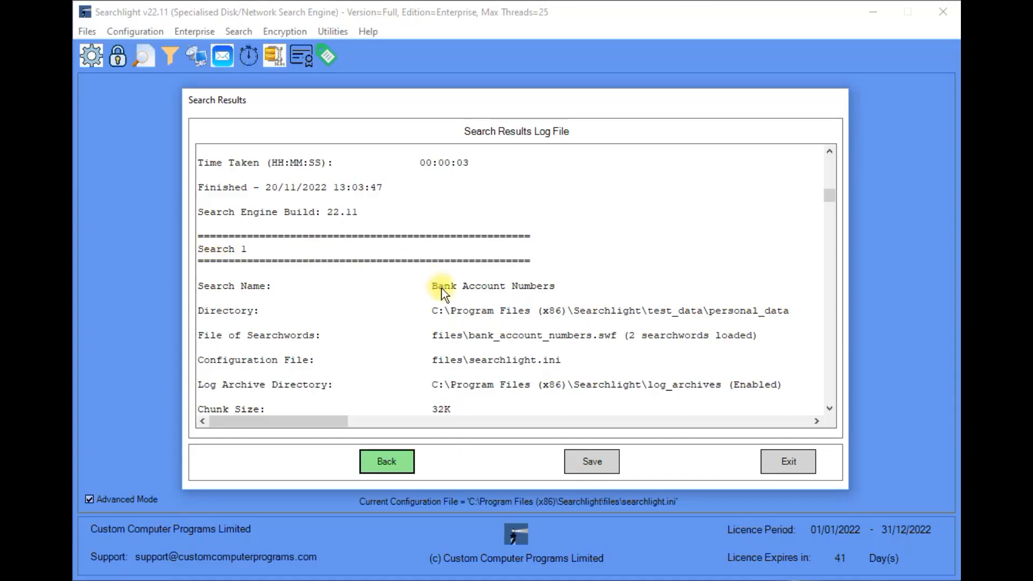
scroll(434, 303, "down", 4)
scroll(434, 302, "down", 10)
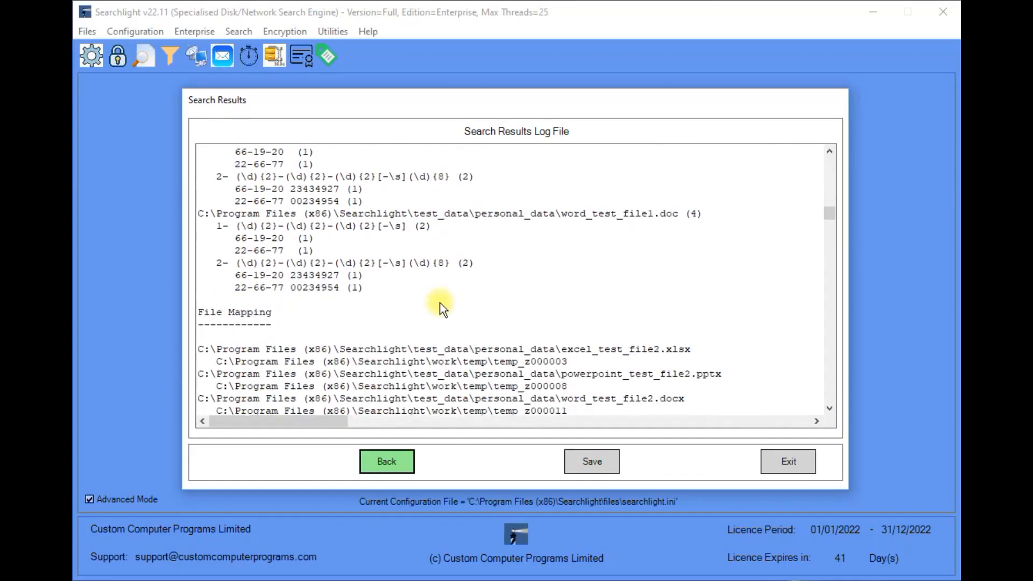
scroll(441, 302, "down", 12)
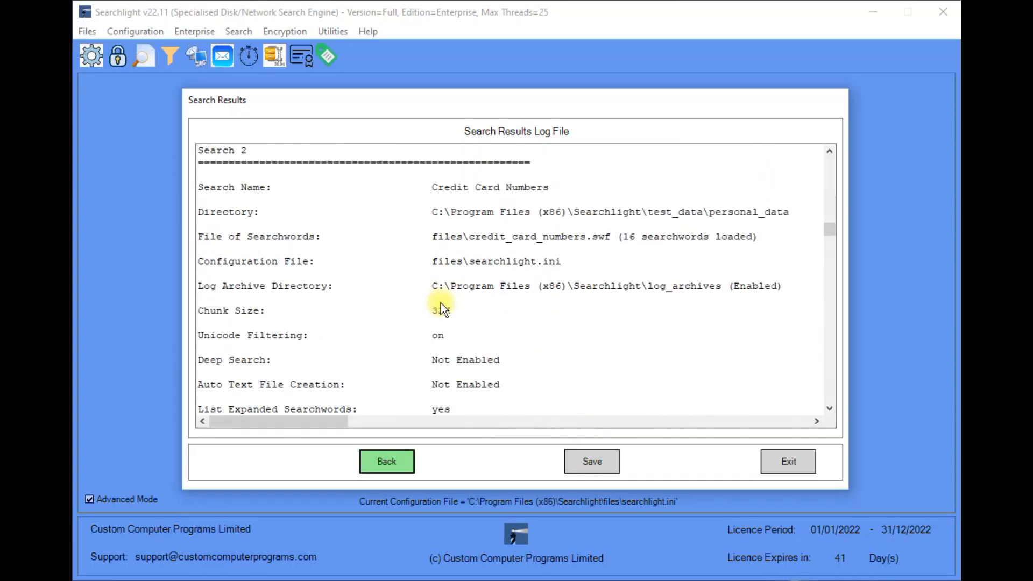
scroll(441, 302, "down", 9)
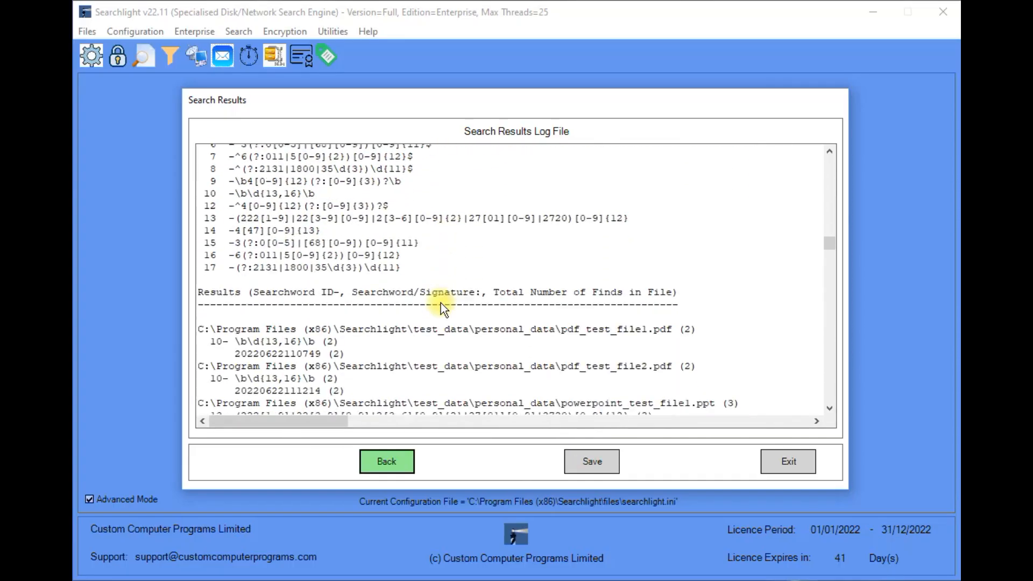
left_click_drag(830, 260, 822, 392)
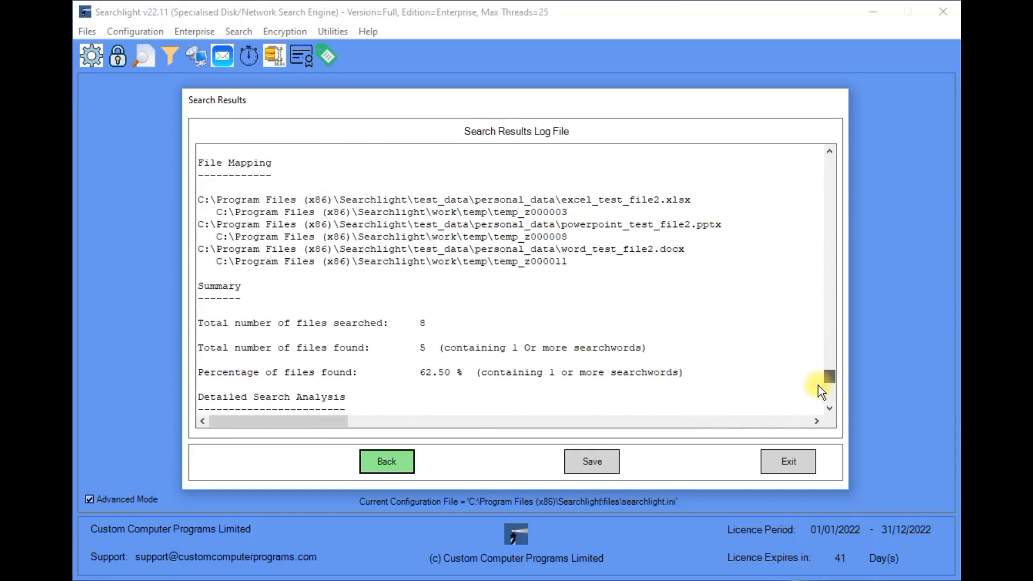
left_click(784, 462)
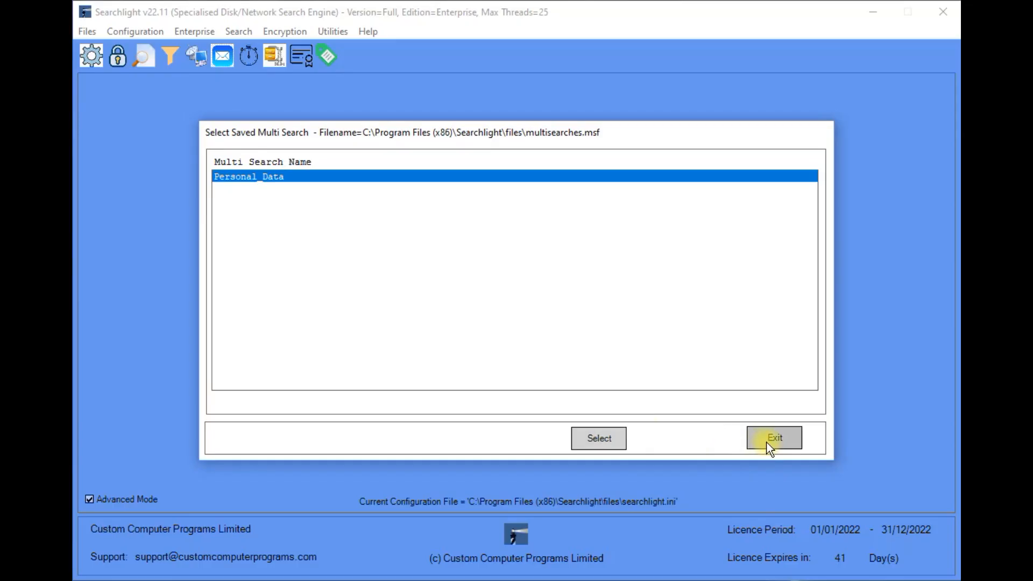
left_click(767, 444)
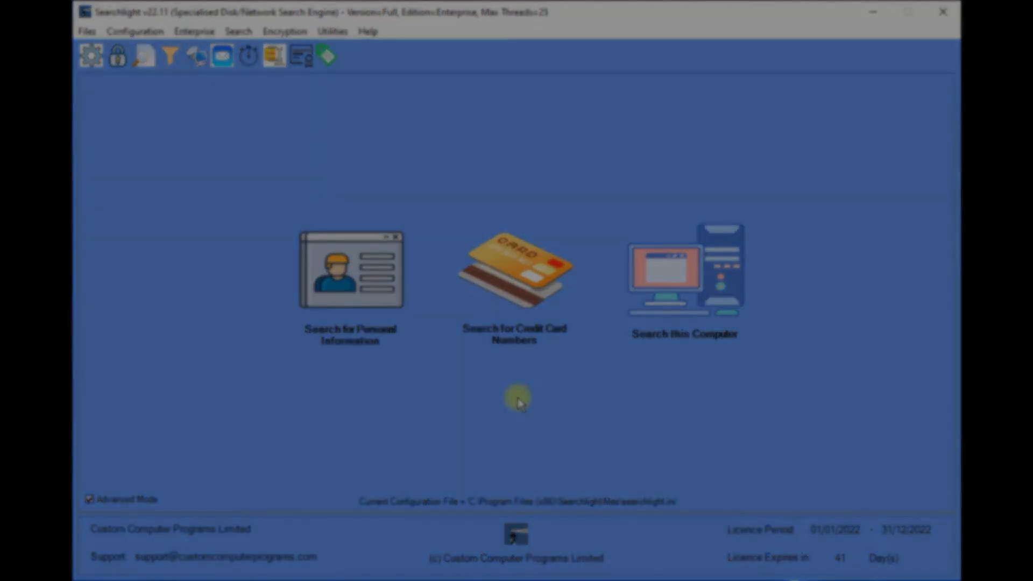